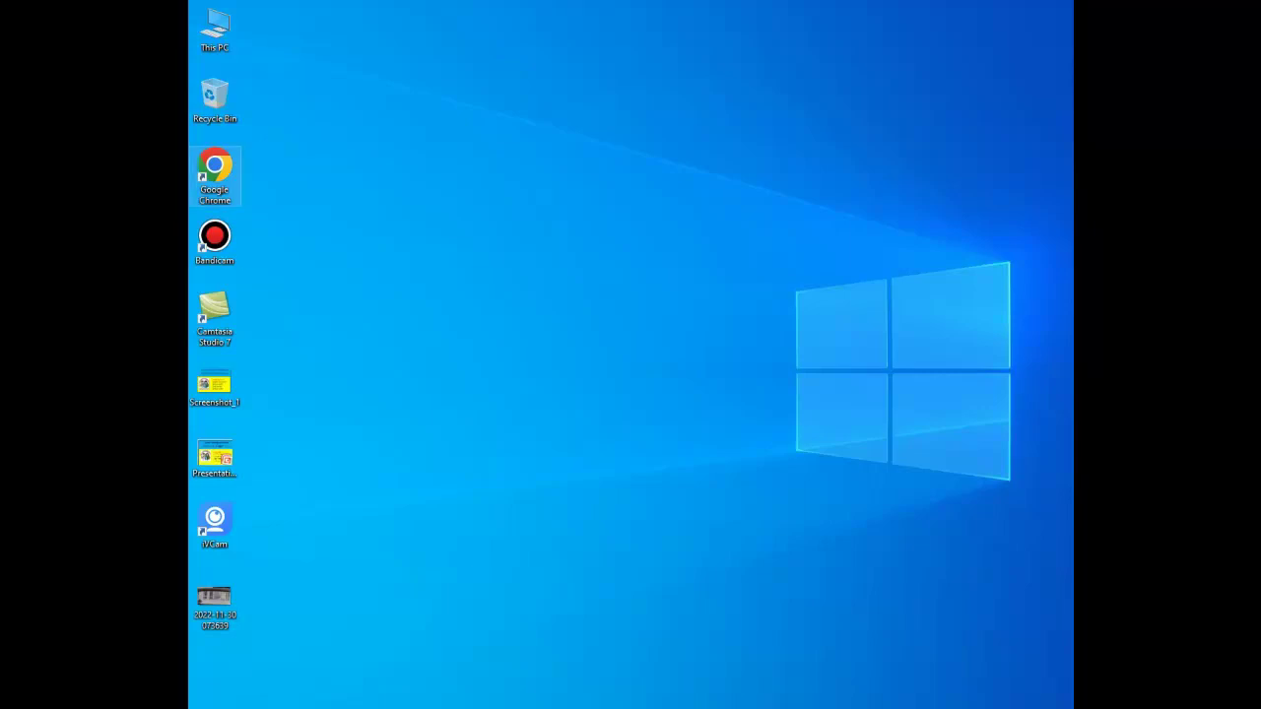
Remove the red box marked on the router label photo and launch Google Chrome.
double_click(215, 175)
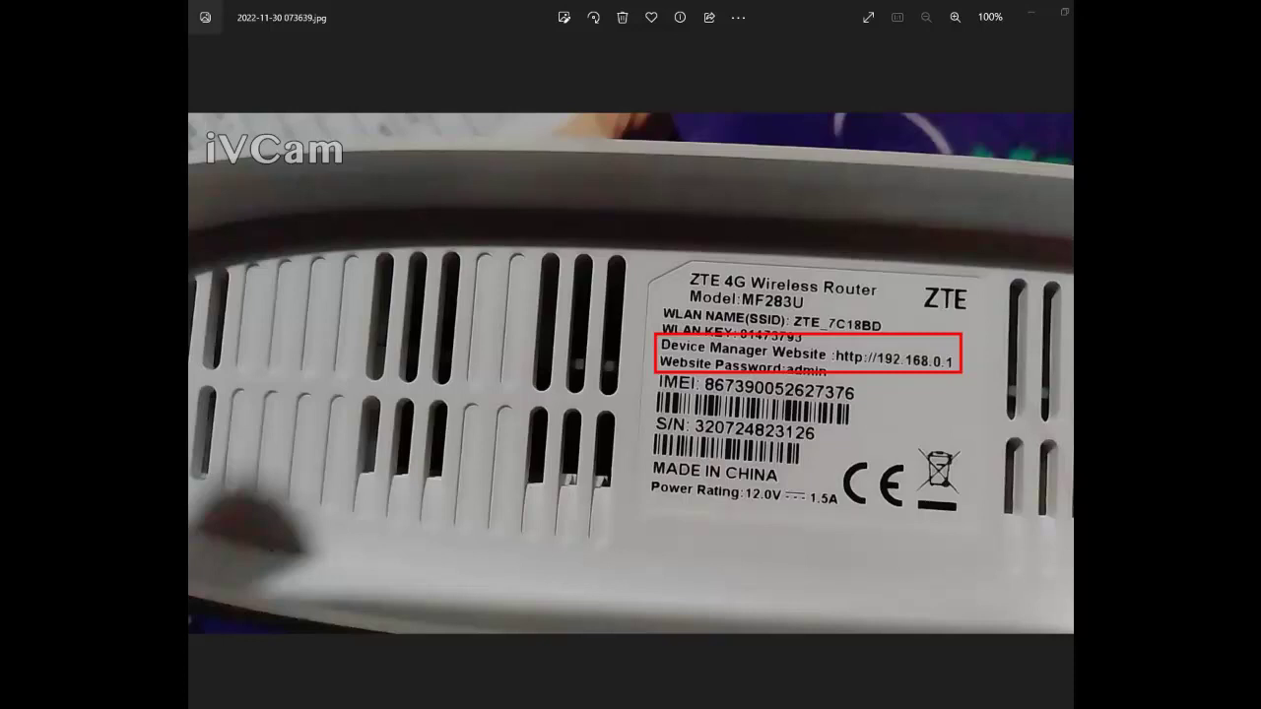
key("ctrl+z")
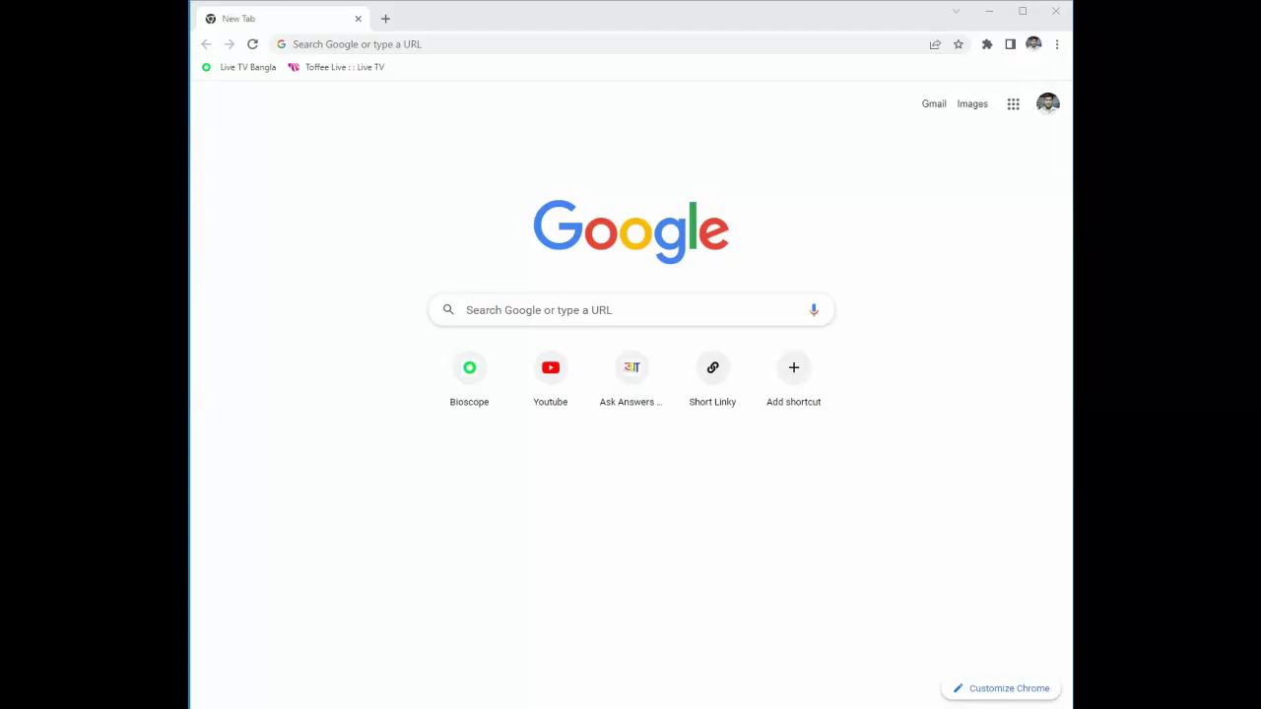
Load the router's admin login page at 192.168.0.1 in Chrome.
left_click(354, 44)
type("1")
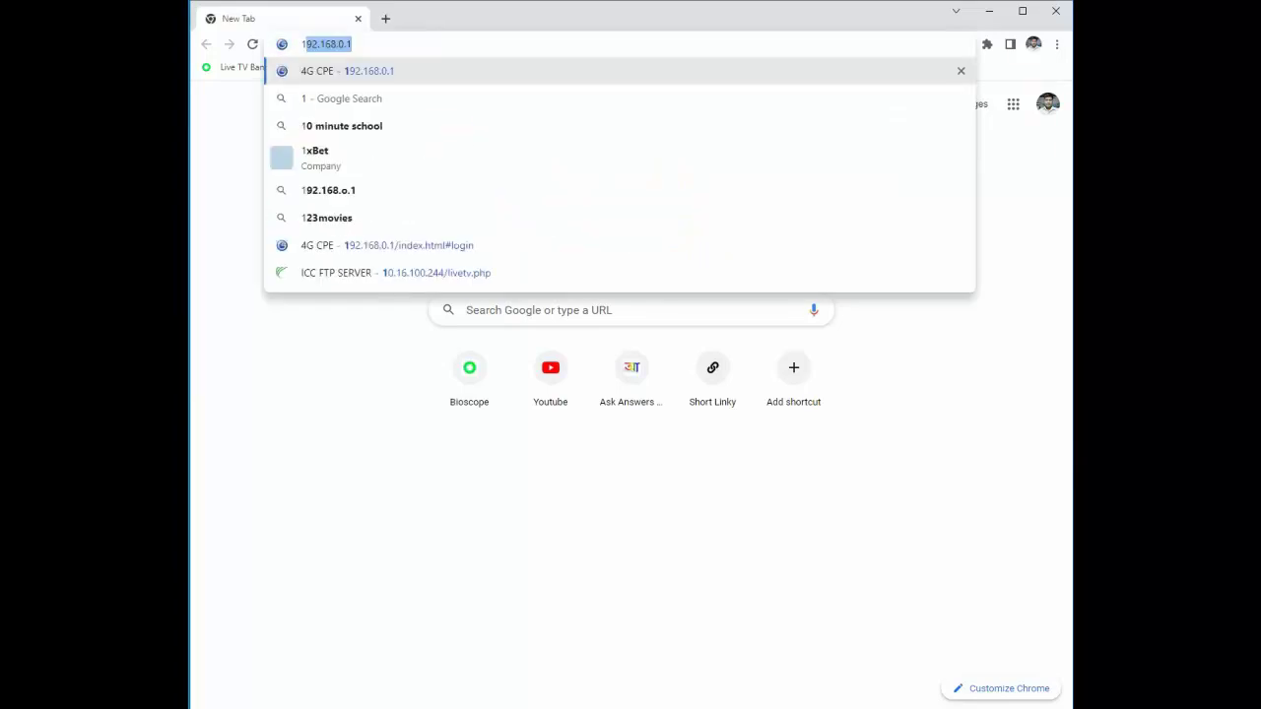
type("92.")
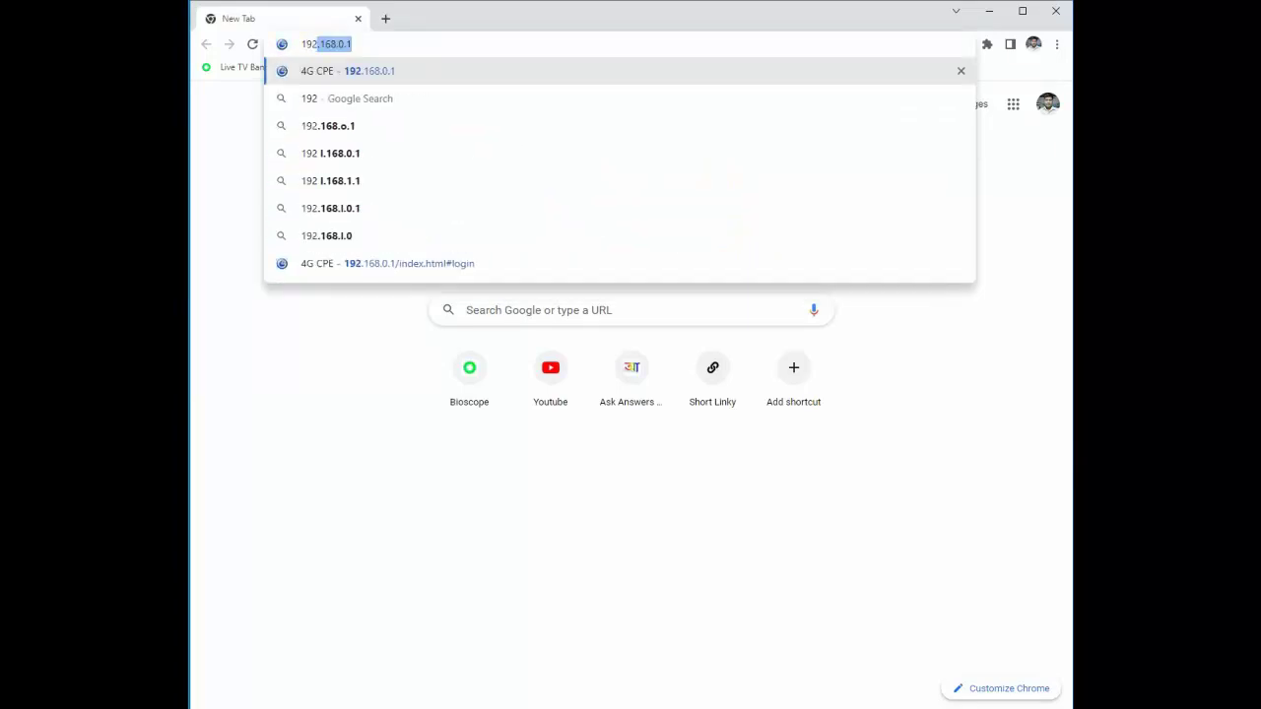
type("16")
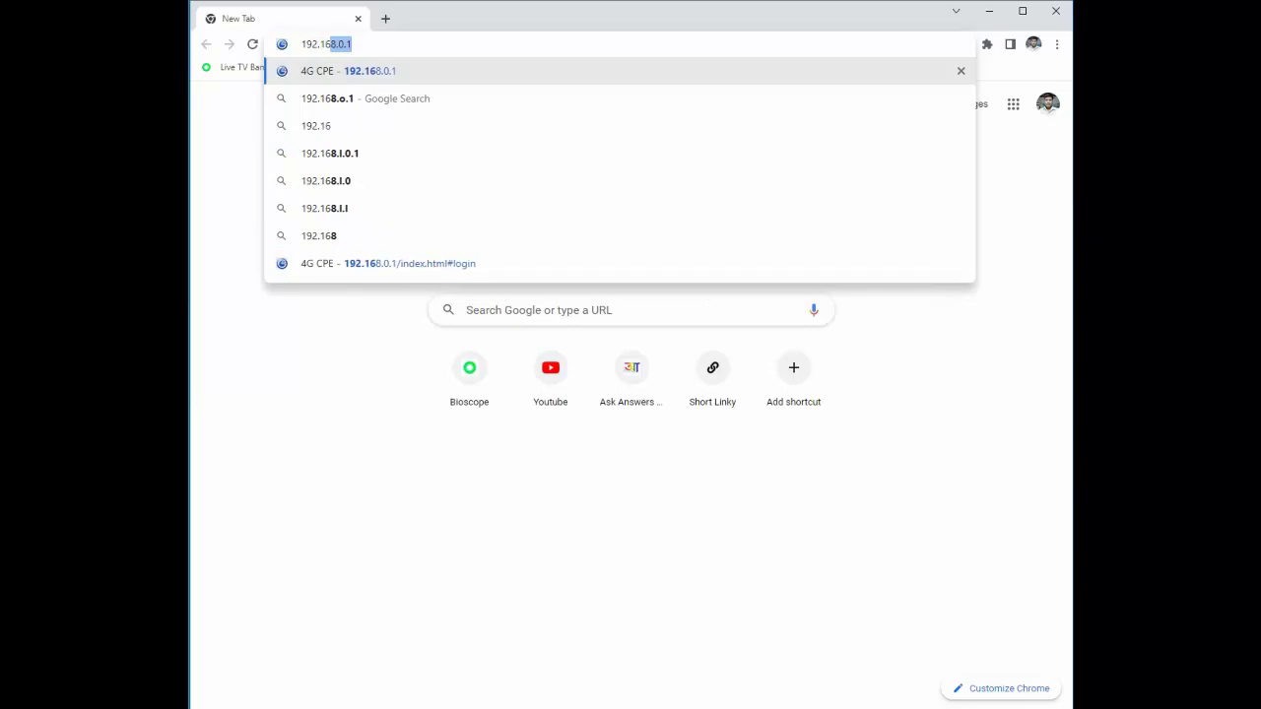
type("8.0.1")
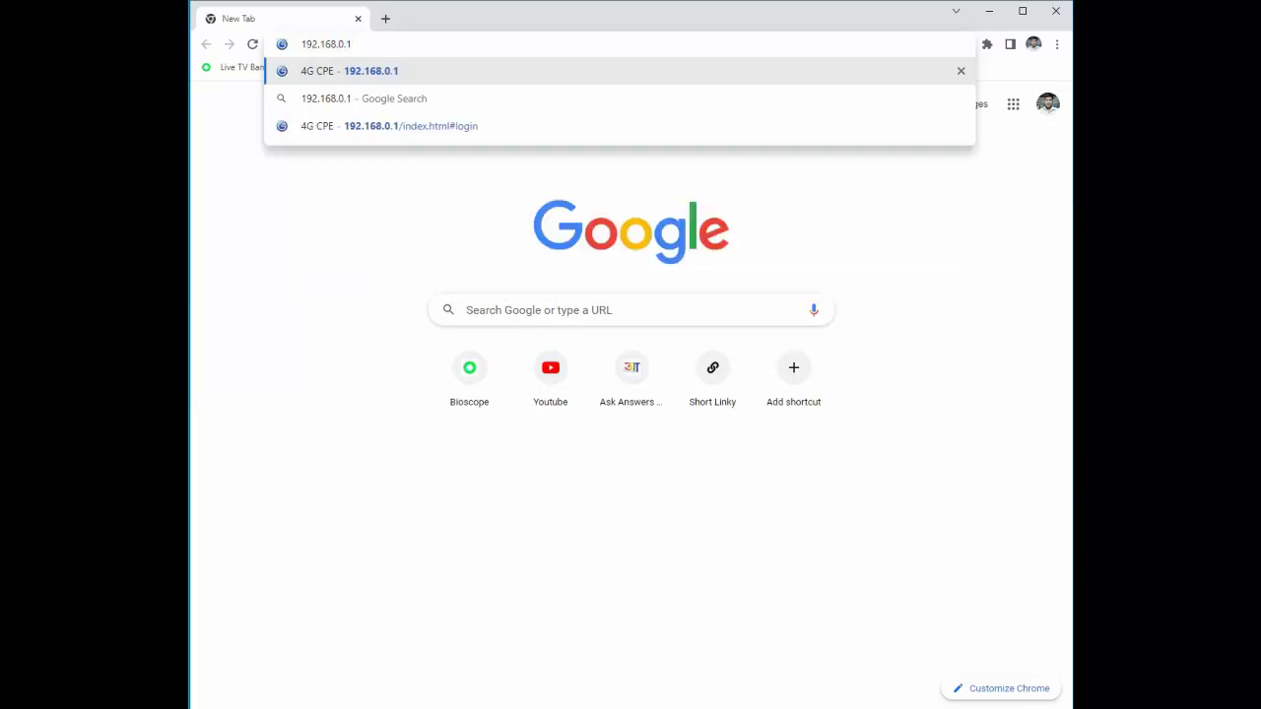
key("Return")
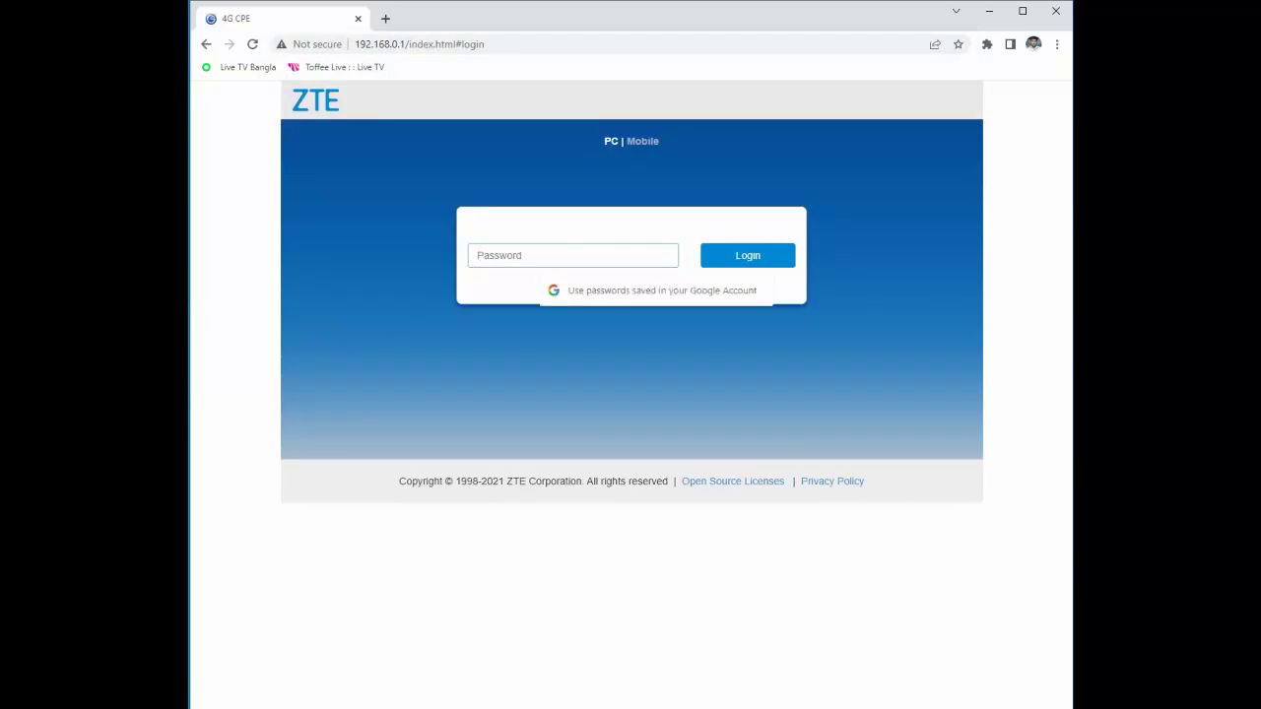
Enter the router password and log in to the home dashboard.
type("adm")
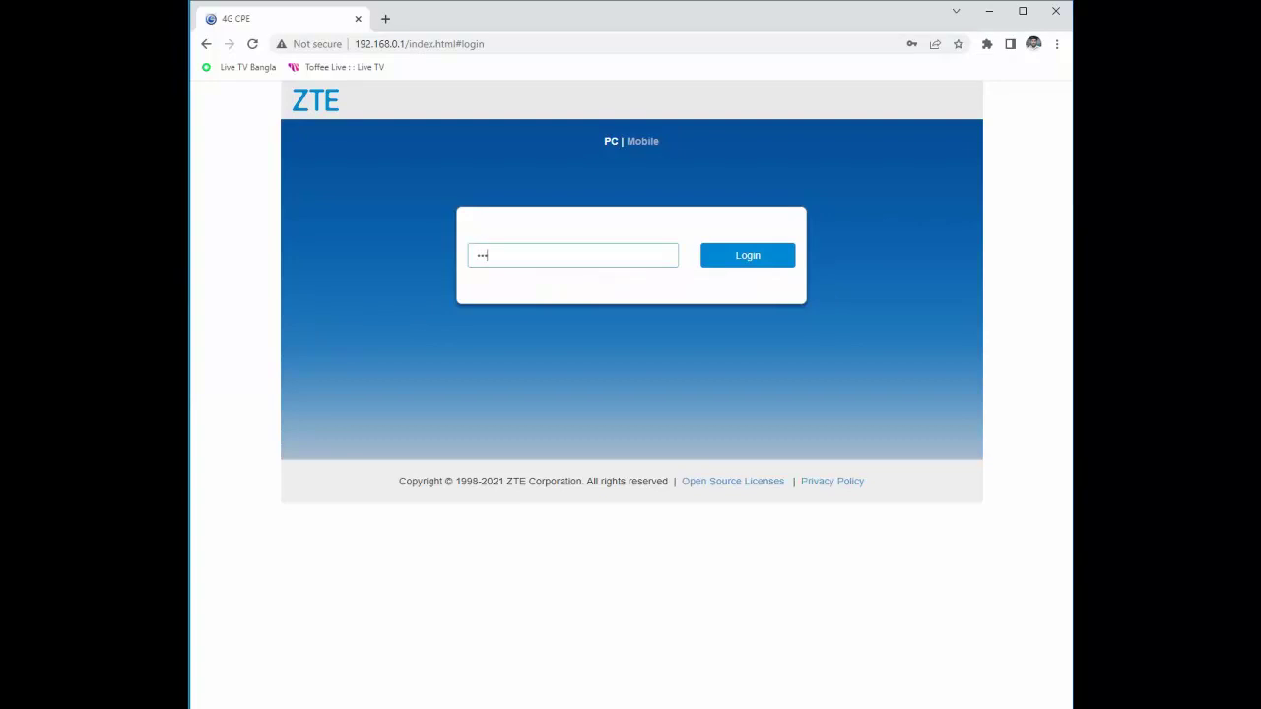
type("in")
key("Return")
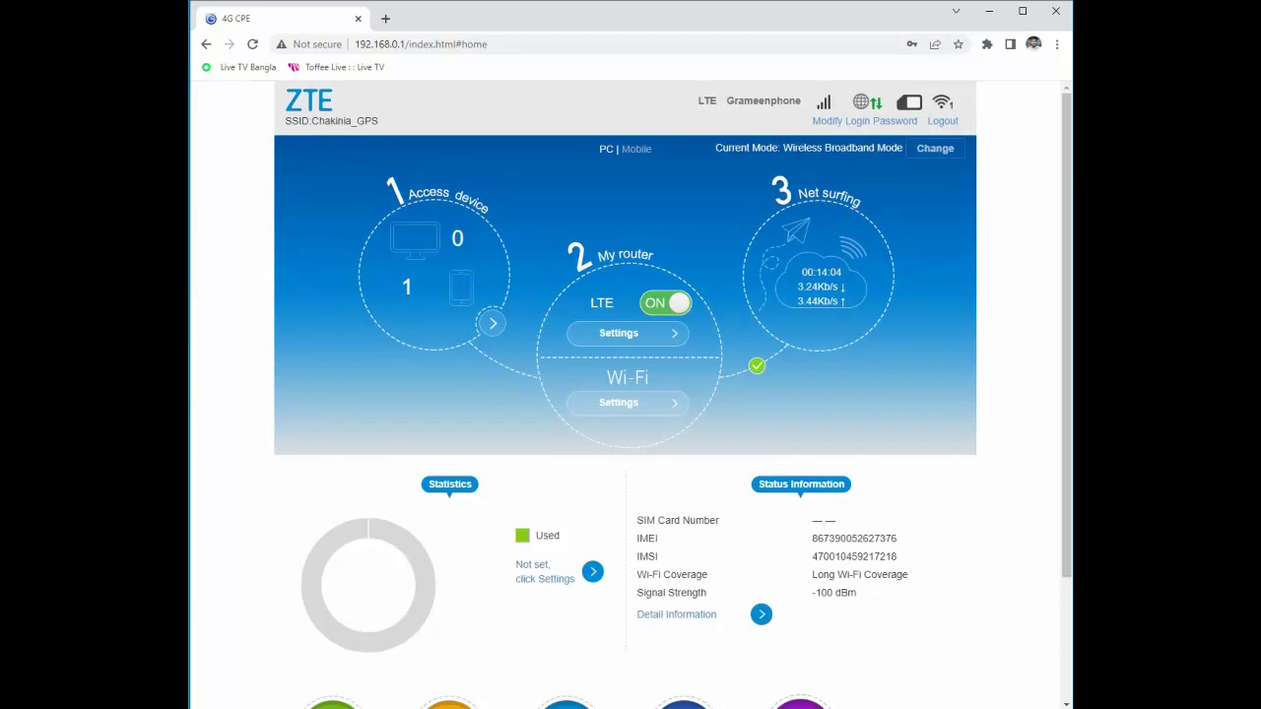
Scroll down the home dashboard and go to the USSD page.
scroll(625, 394, "down", 3)
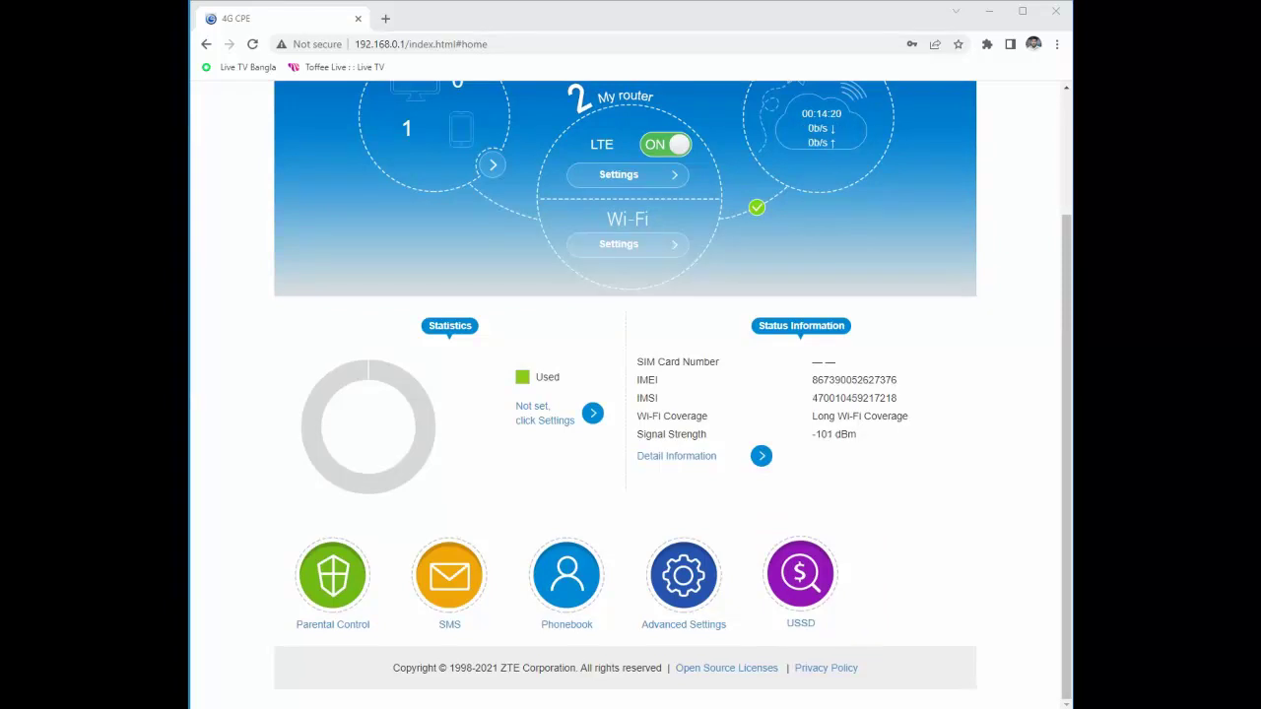
left_click(800, 574)
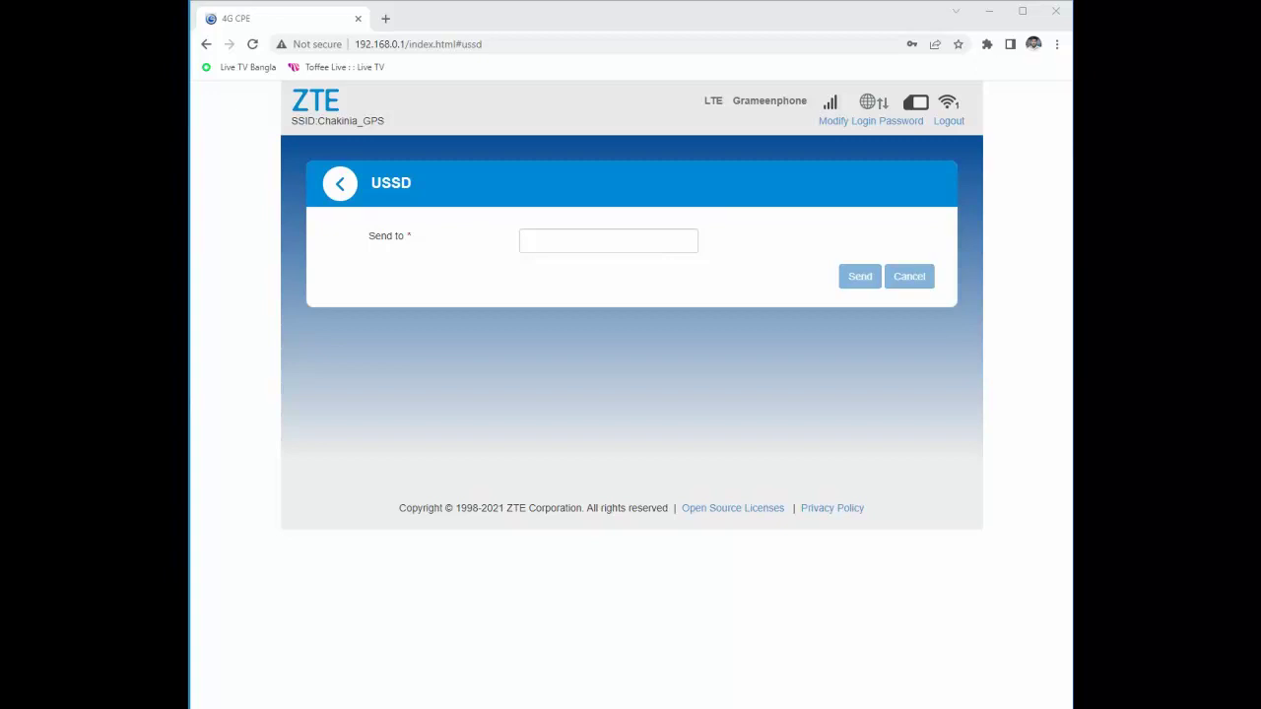
Send the USSD code *121*1*4# to the network.
left_click(608, 240)
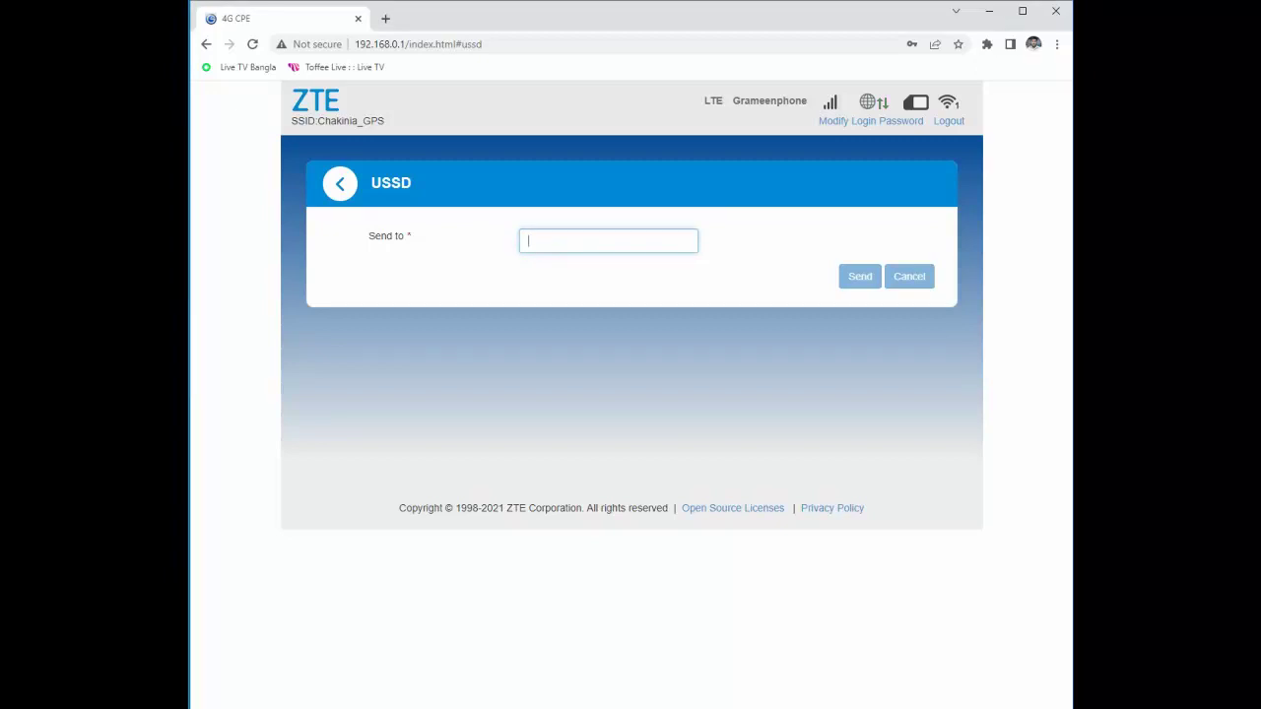
type("*")
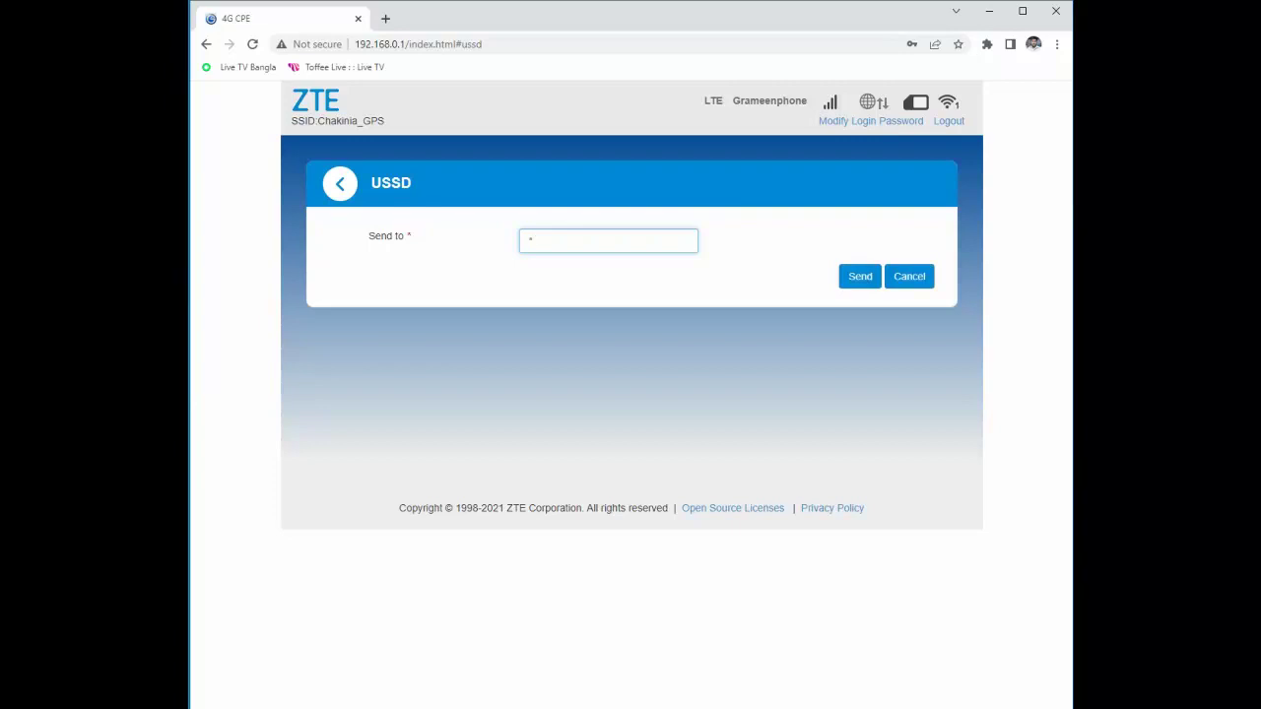
type("121*1*4#")
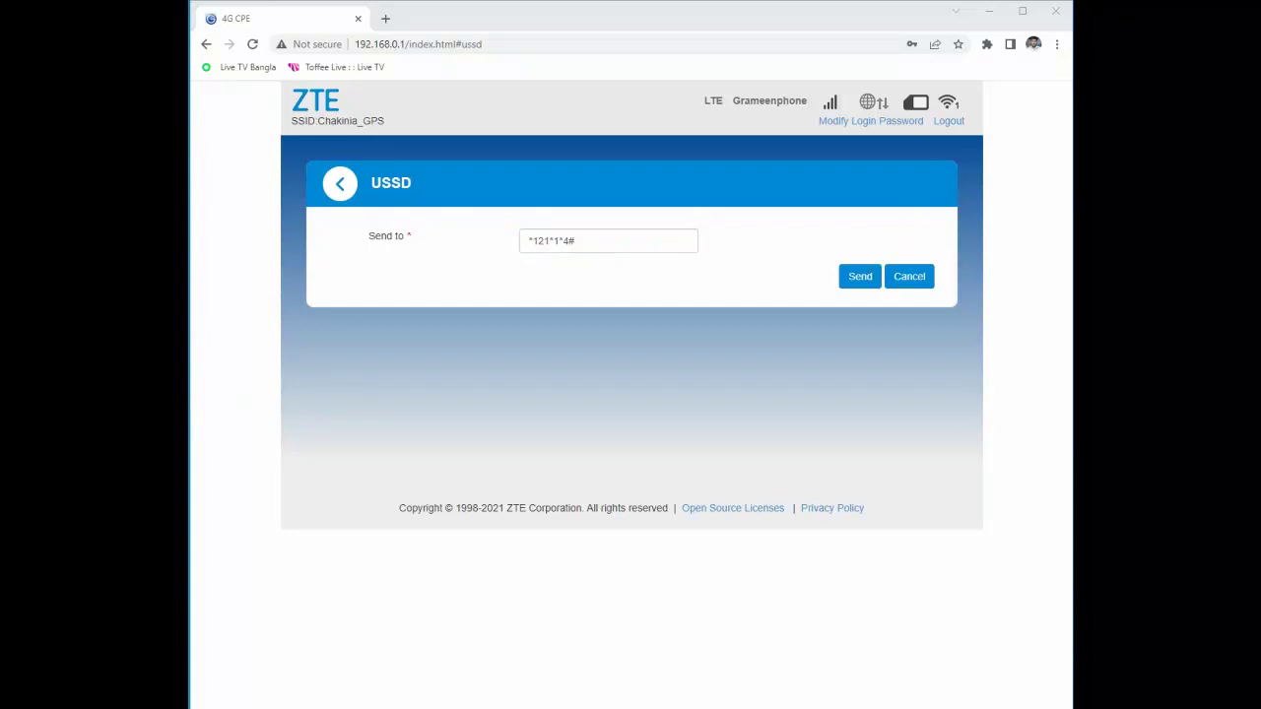
key("Return")
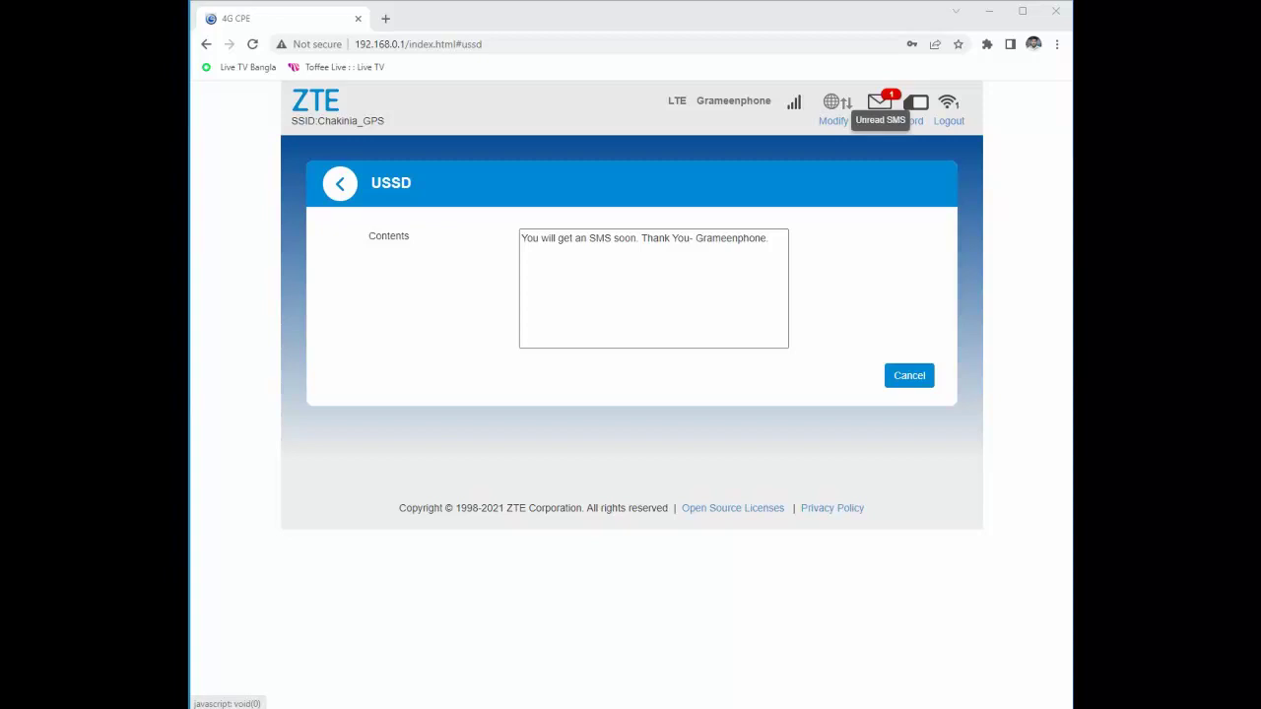
View the unread SMS in the GP thread showing the internet balance.
left_click(879, 102)
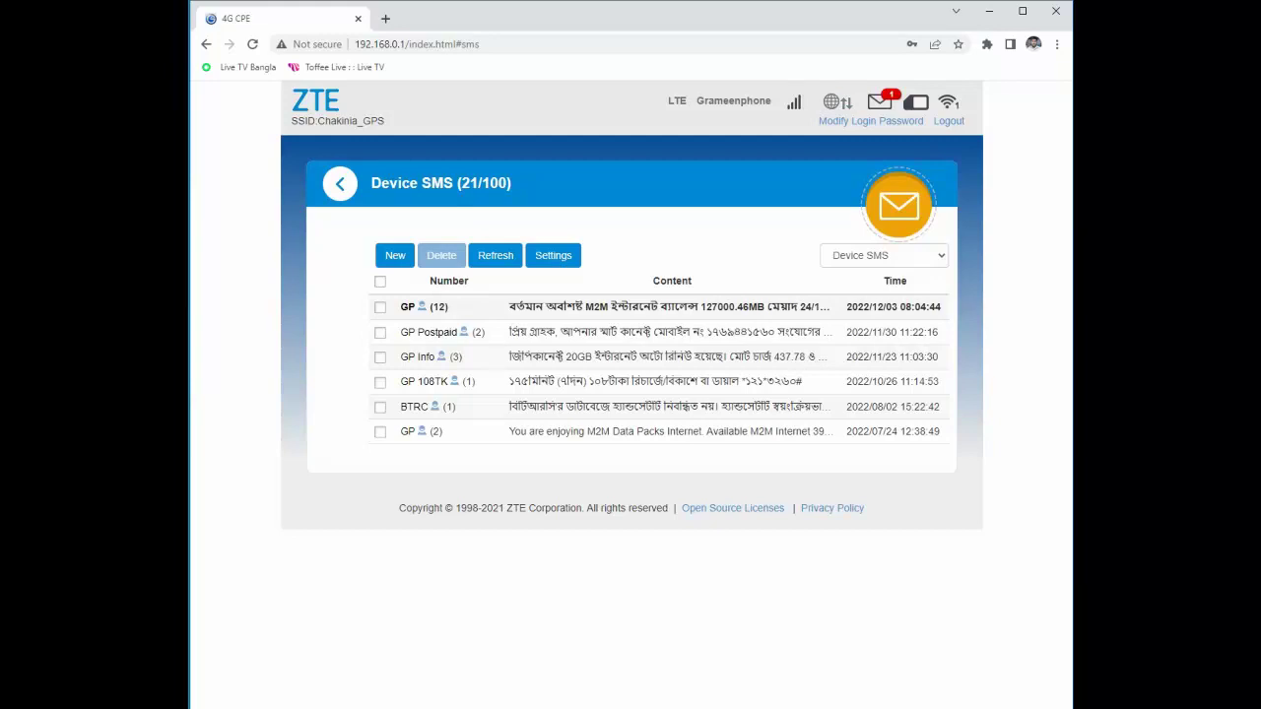
left_click(424, 307)
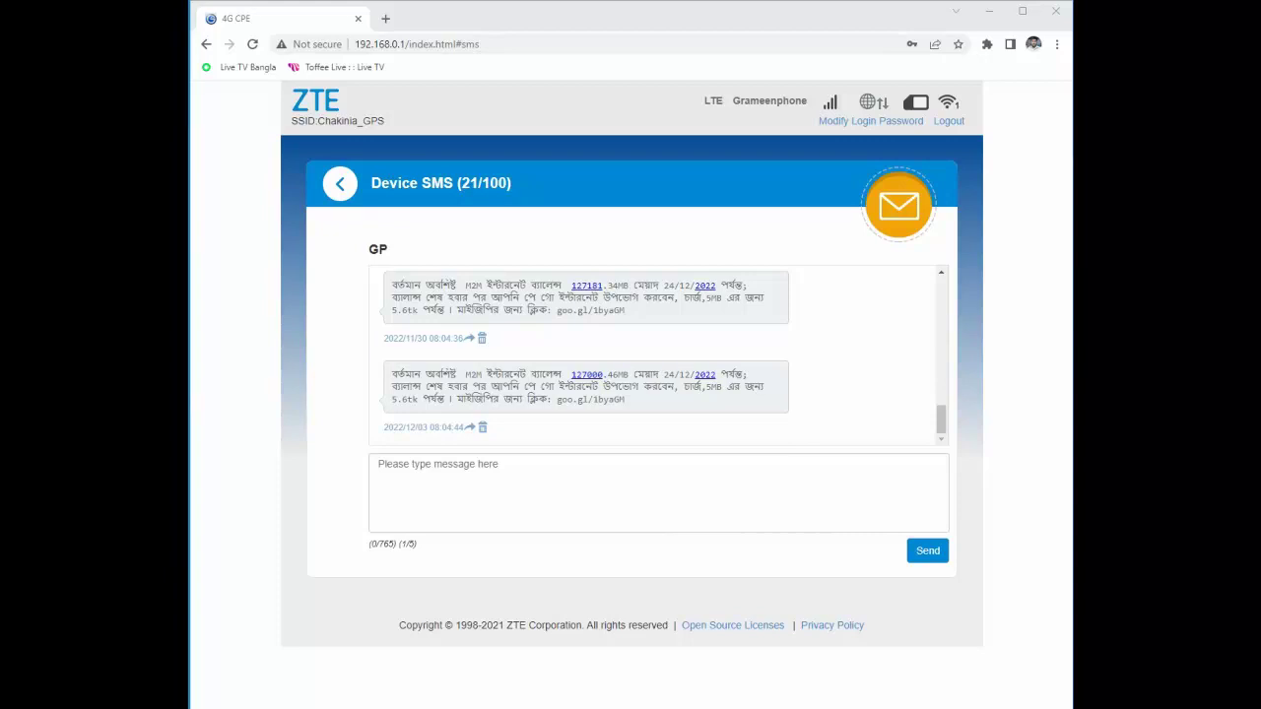
left_click(339, 183)
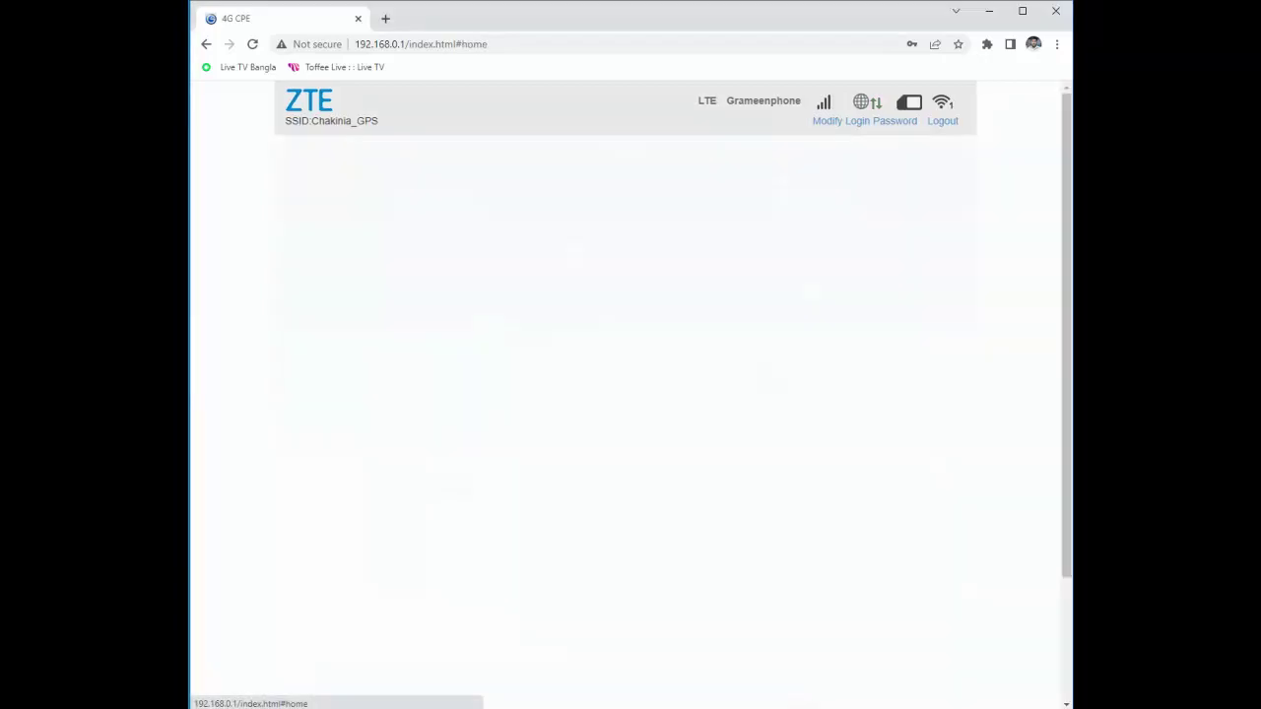
scroll(630, 394, "down", 1)
scroll(631, 394, "down", 1)
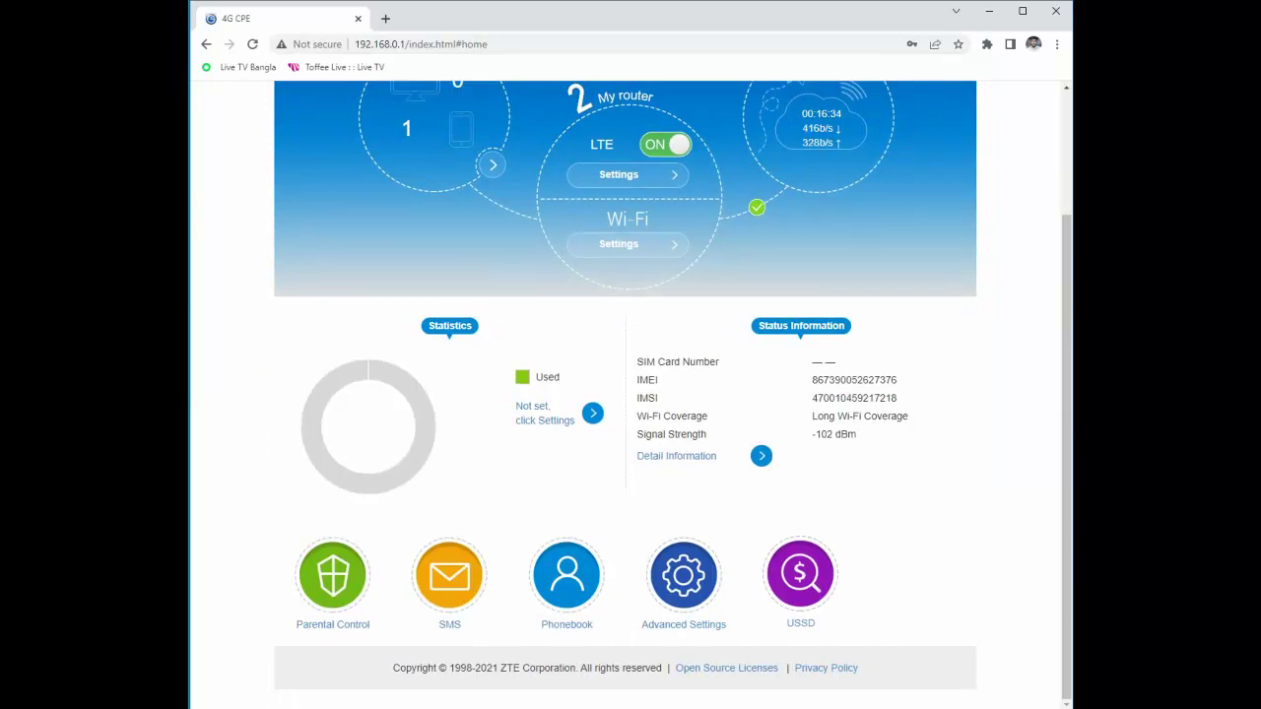
scroll(626, 394, "up", 2)
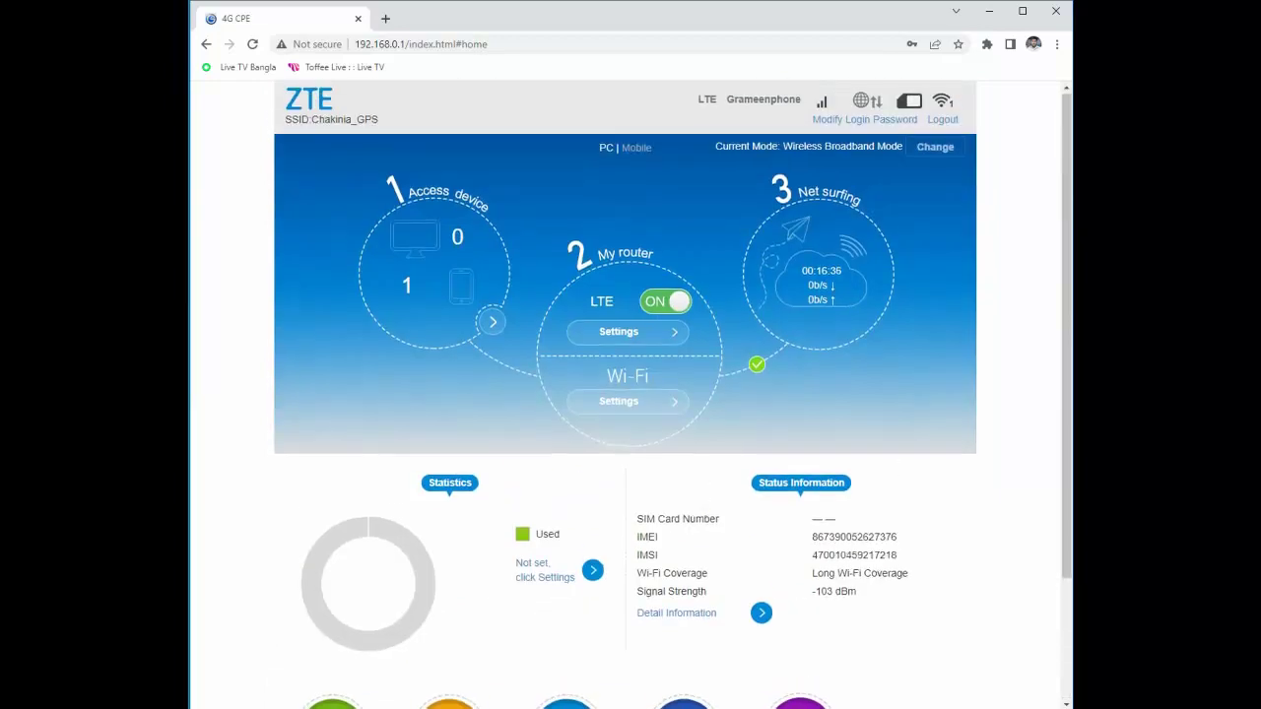
scroll(625, 394, "down", 2)
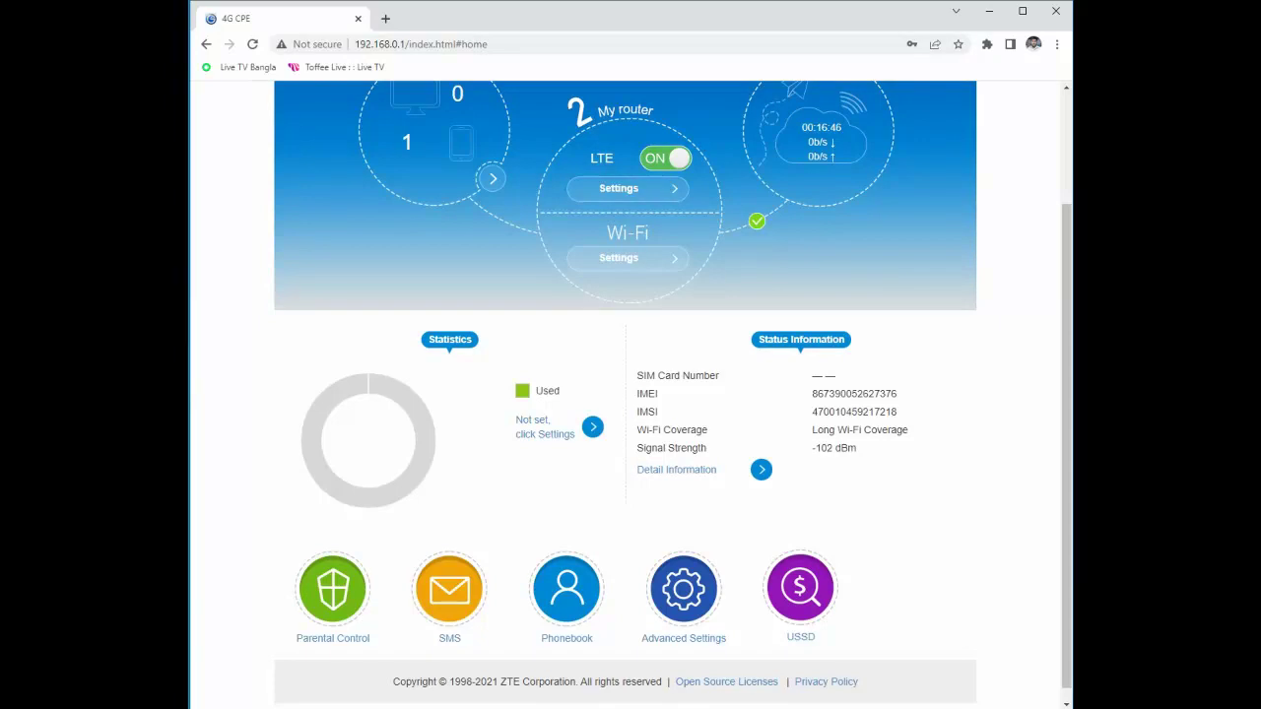
Send the *566# balance check code, correcting the mistyped leading 8.
left_click(800, 588)
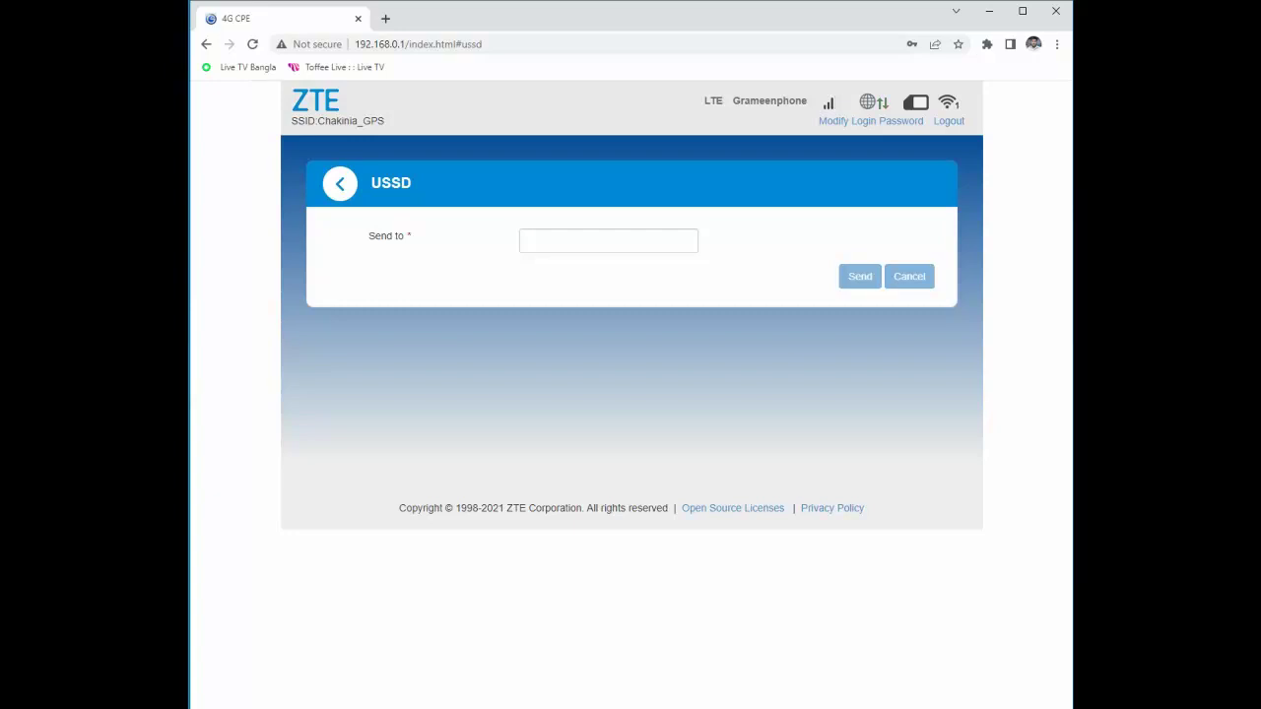
left_click(608, 240)
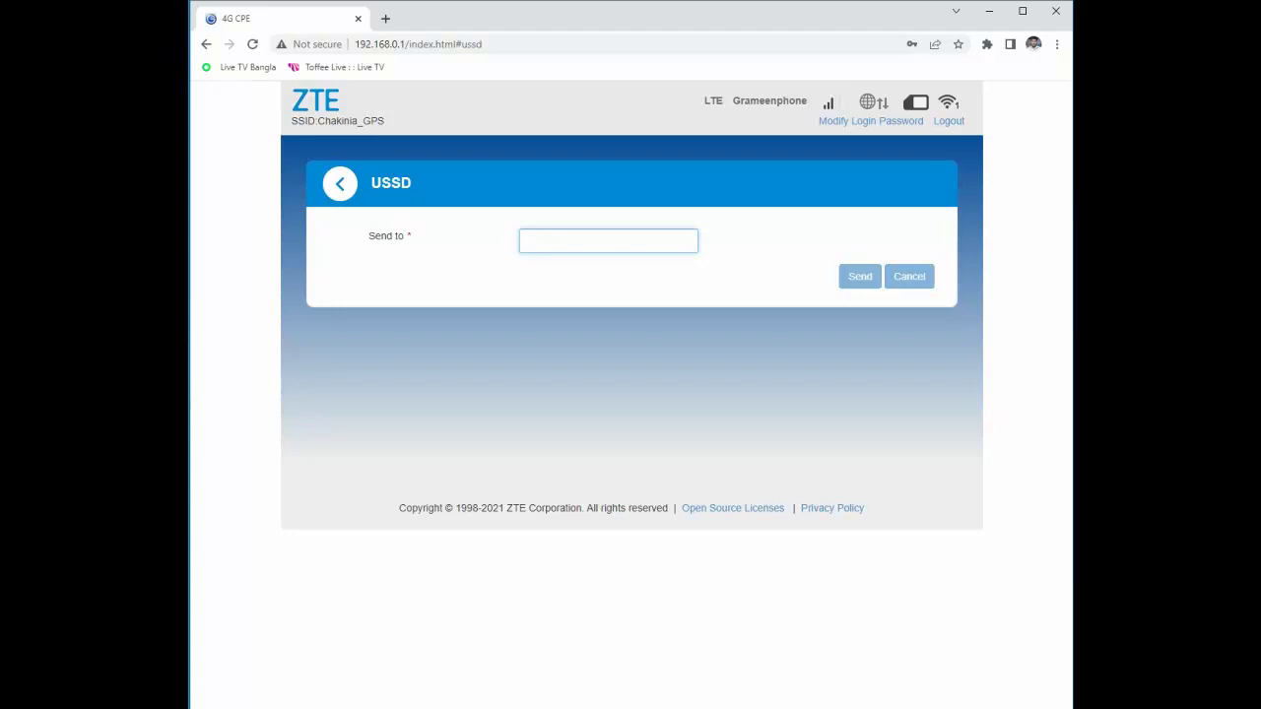
type("8566")
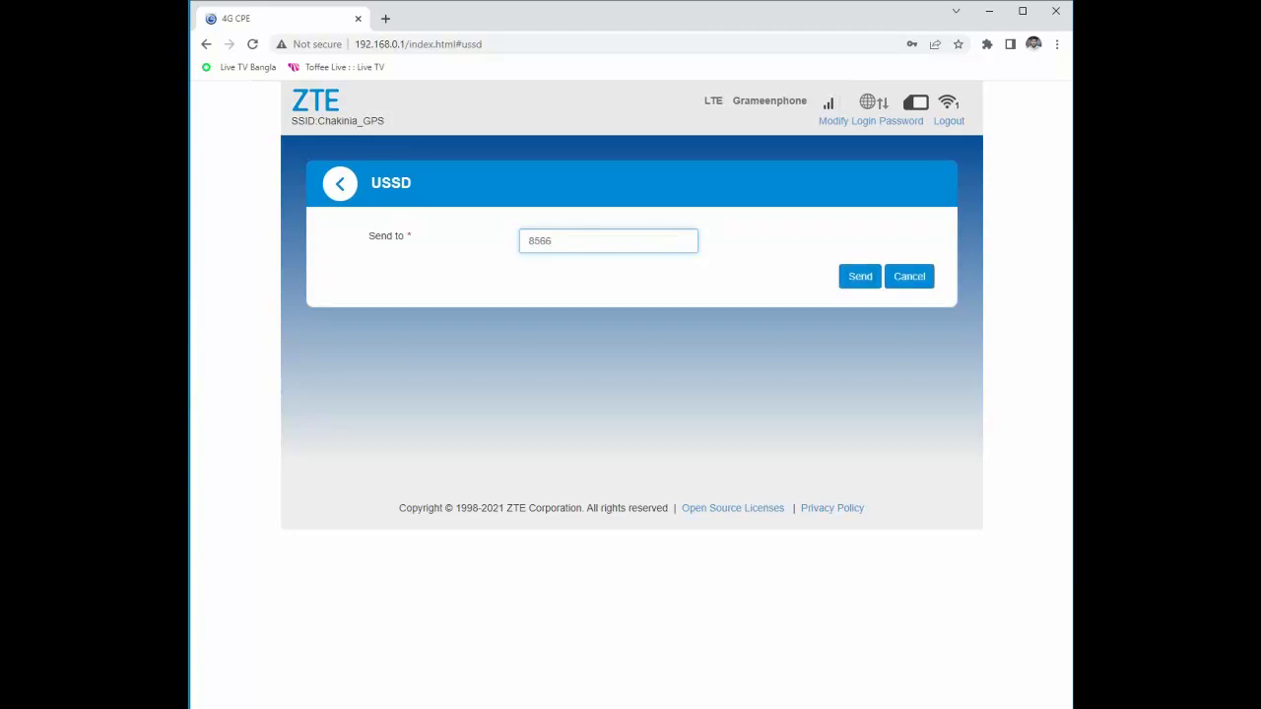
type("#")
key("Left")
key("BackSpace")
type("*")
key("Return")
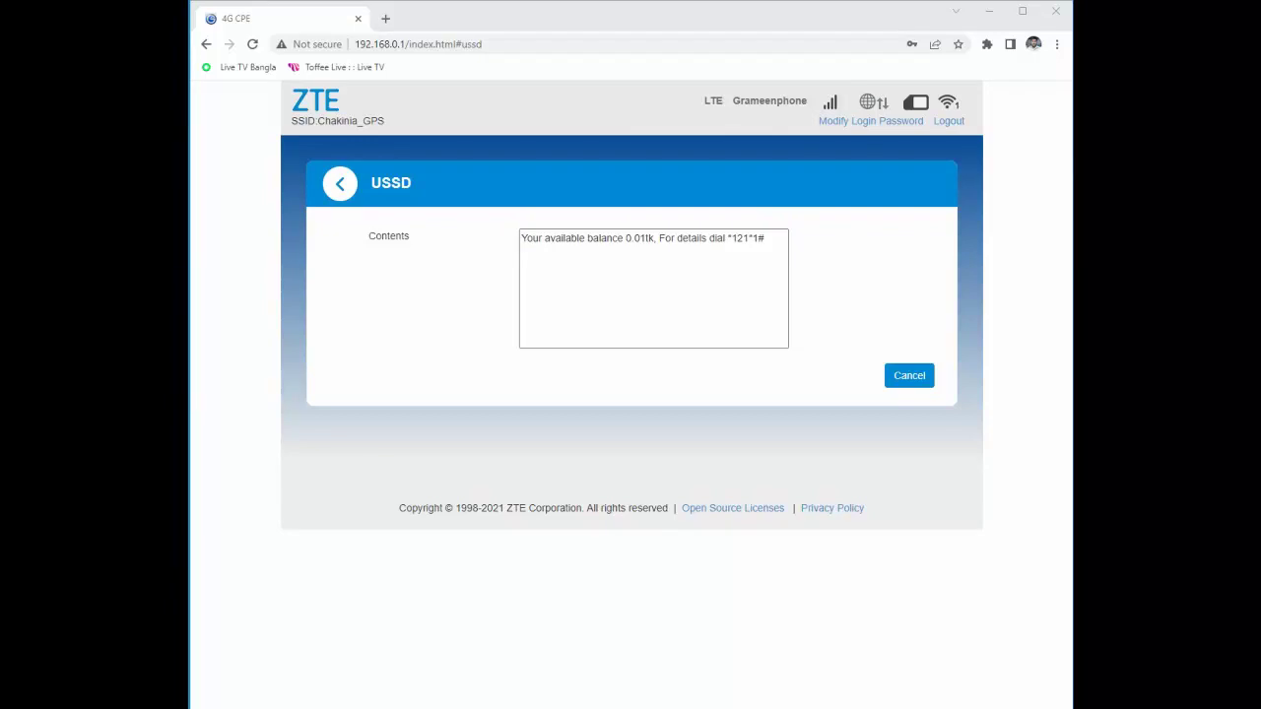
Go back to the router home dashboard and scroll to the feature icons.
key("alt+Left")
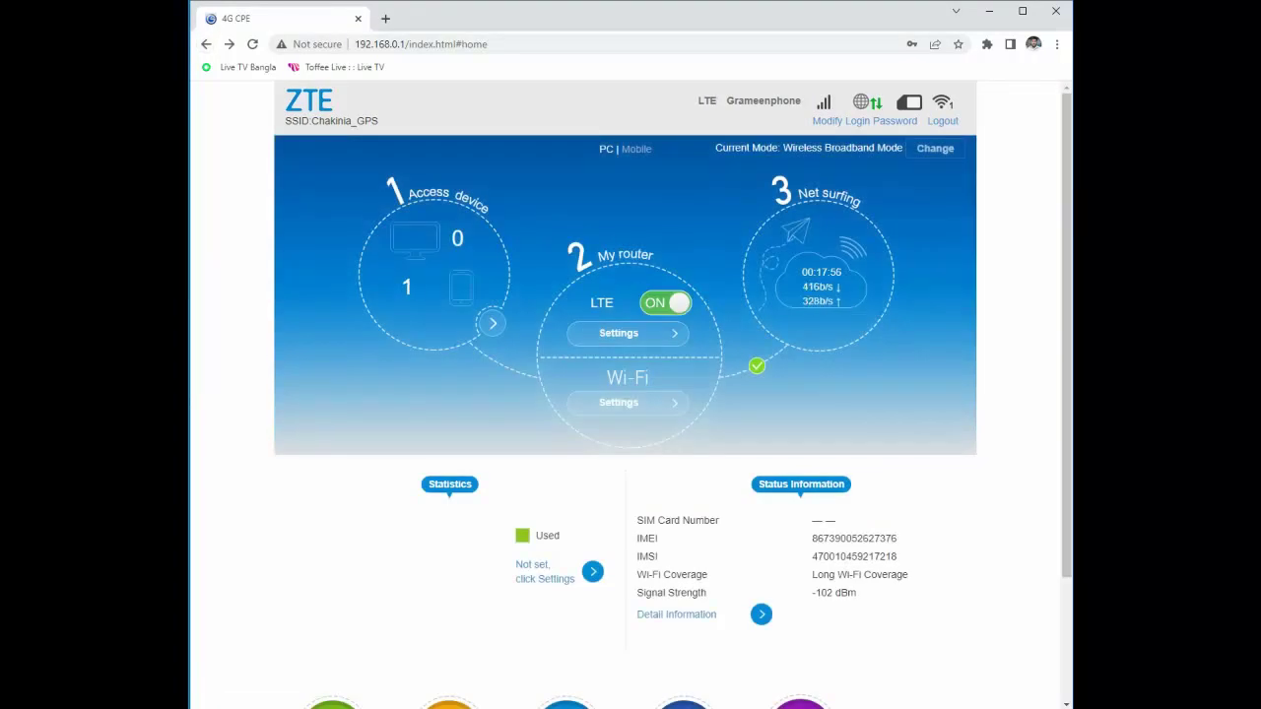
scroll(624, 390, "down", 3)
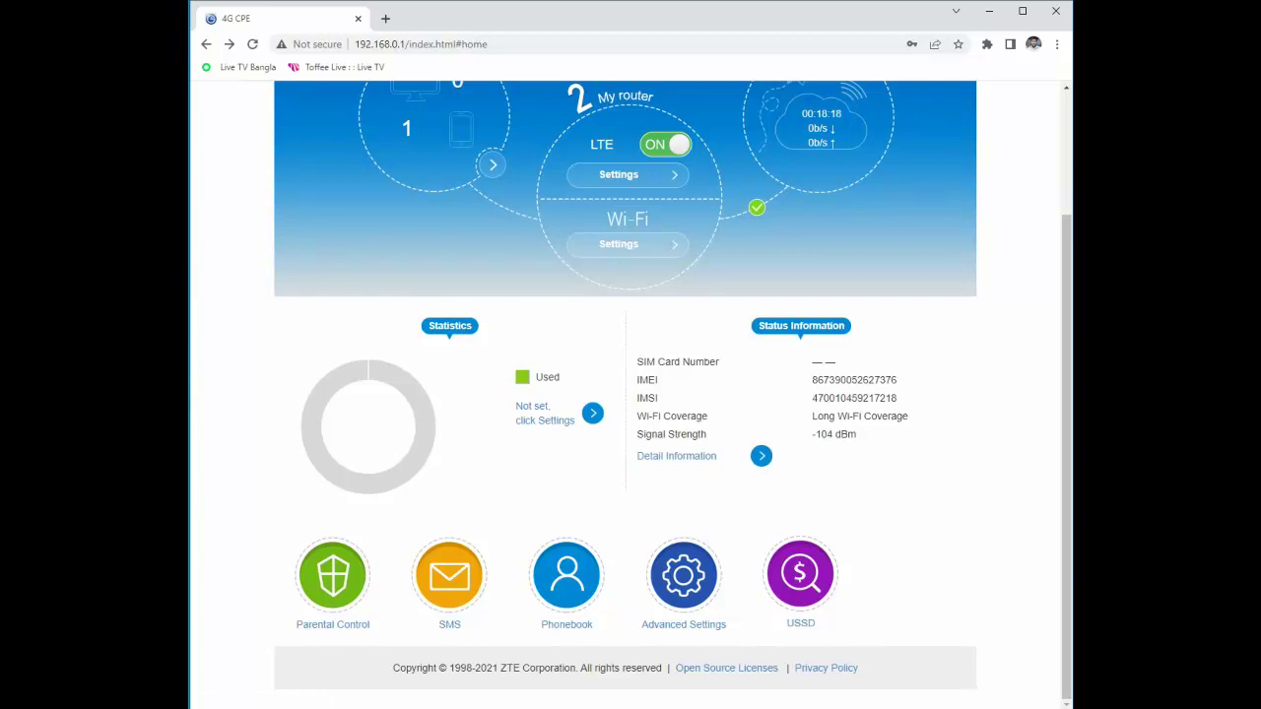
Send *121# from the USSD page to get the GP options menu.
left_click(800, 577)
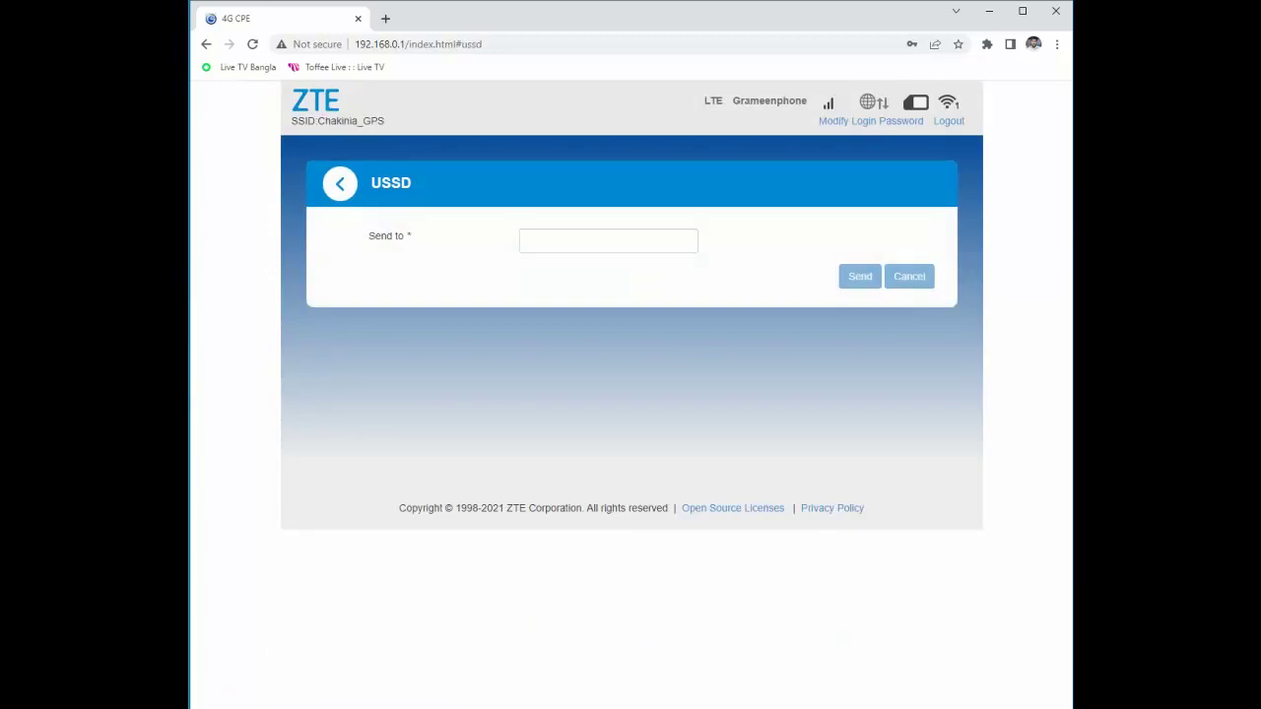
left_click(608, 240)
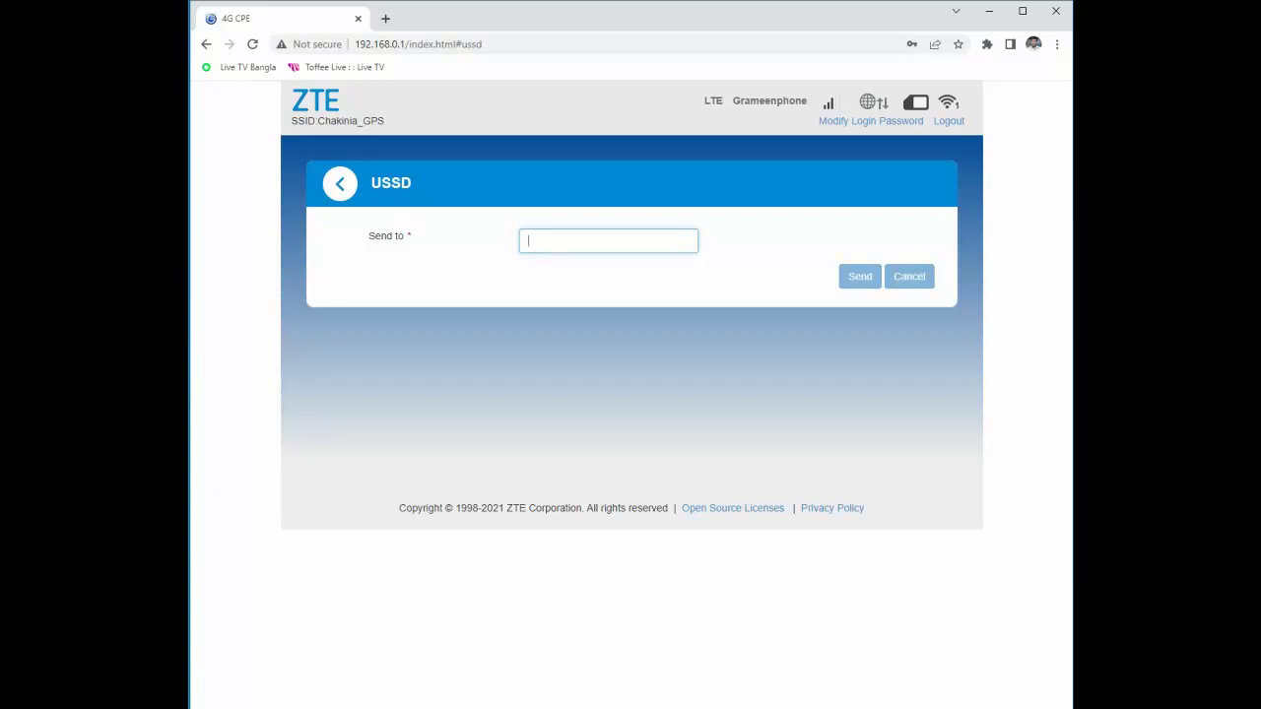
type("*121#")
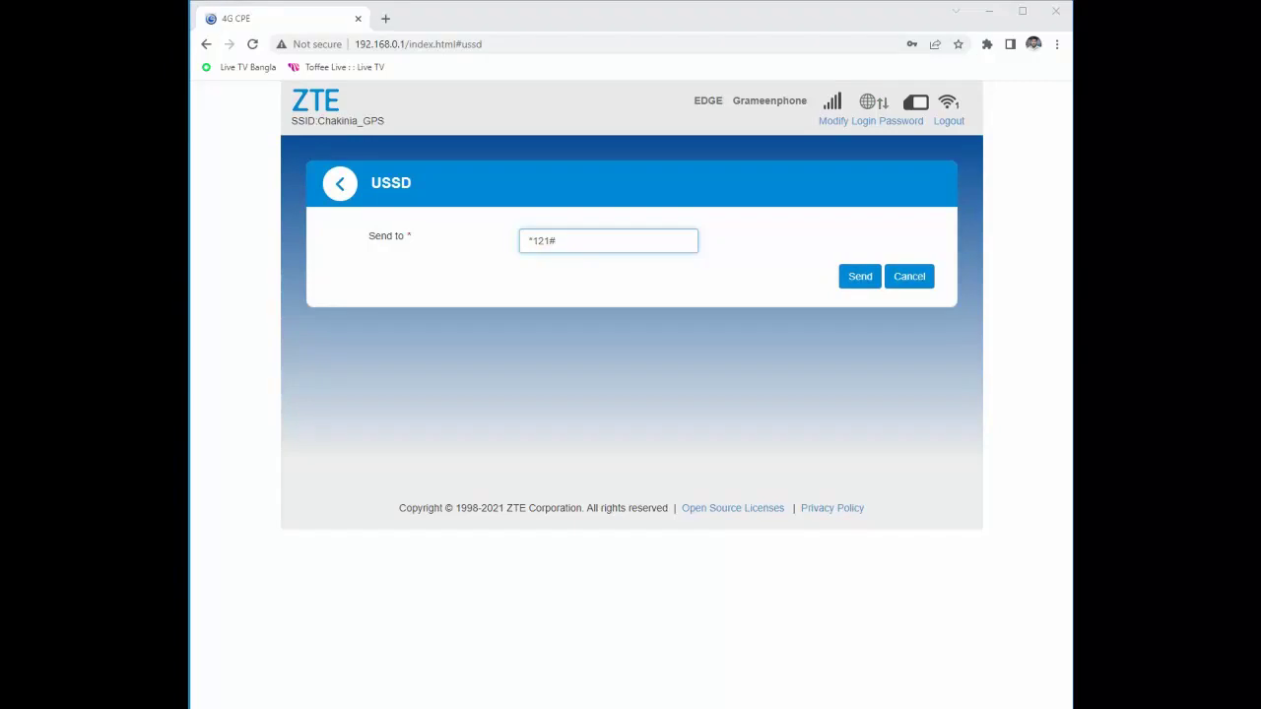
left_click_drag(899, 197, 869, 261)
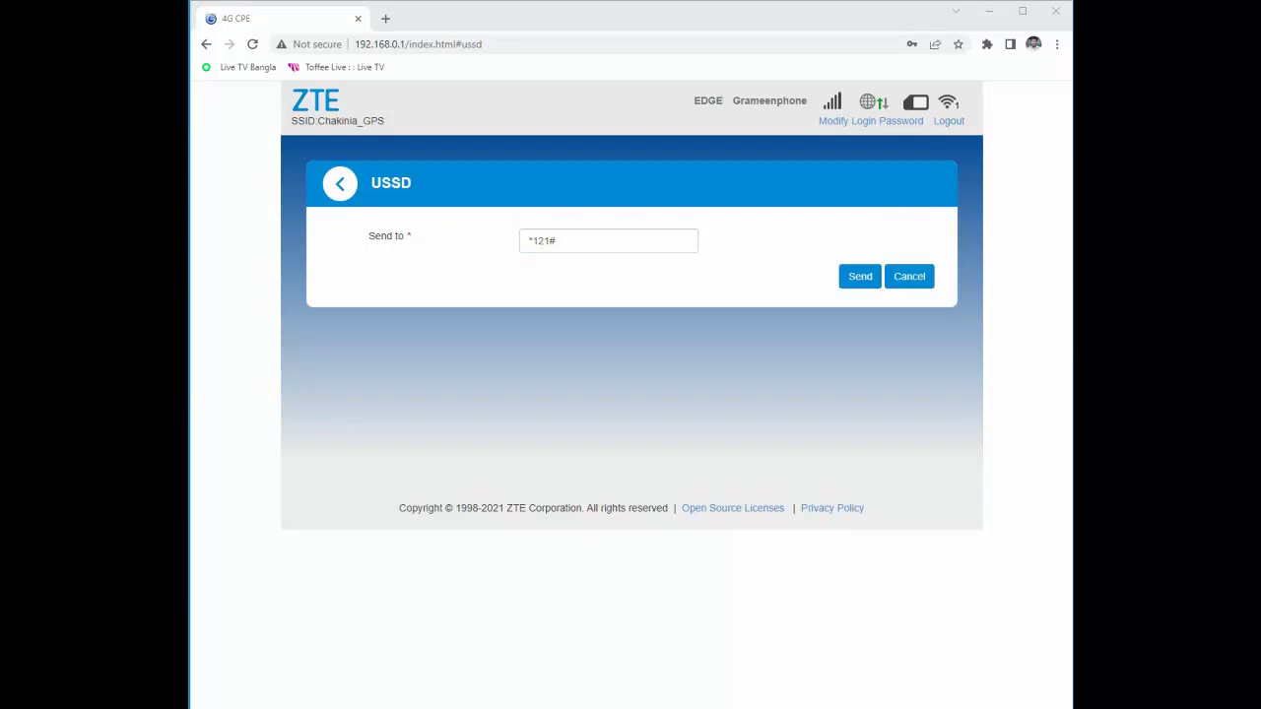
left_click(860, 276)
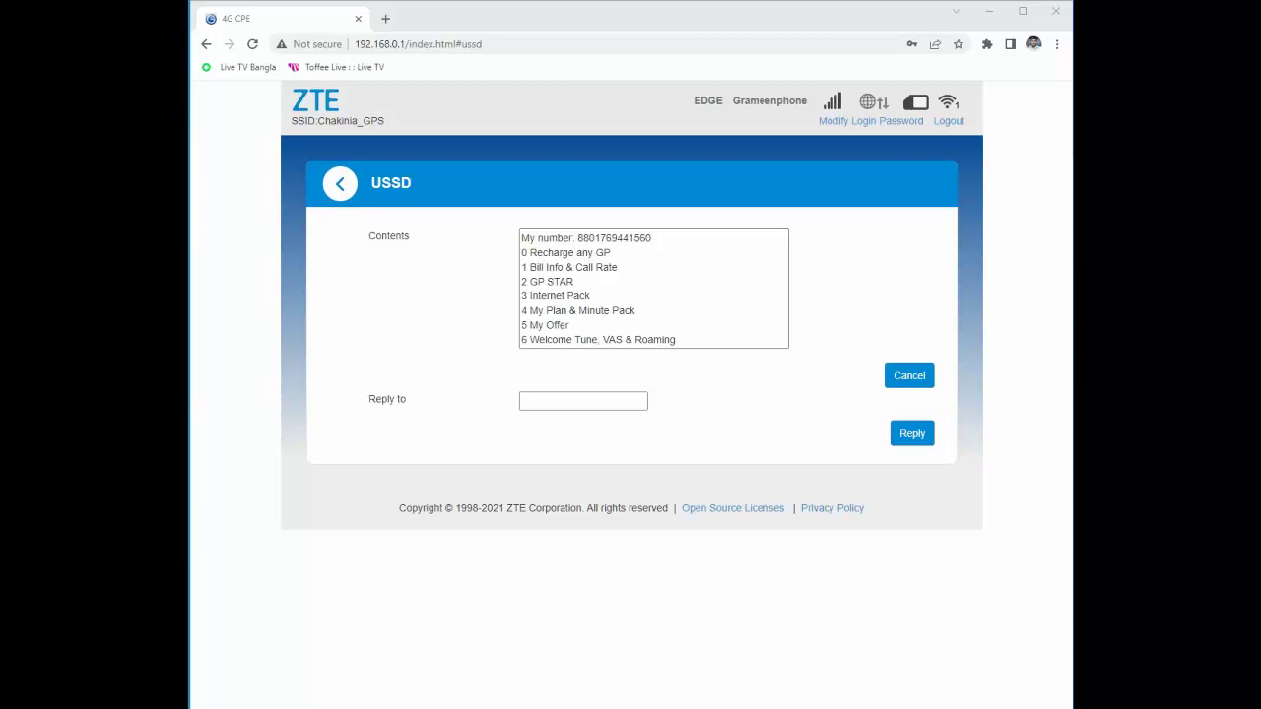
Reply 3 to the *121# menu to open Internet Pack.
left_click(584, 400)
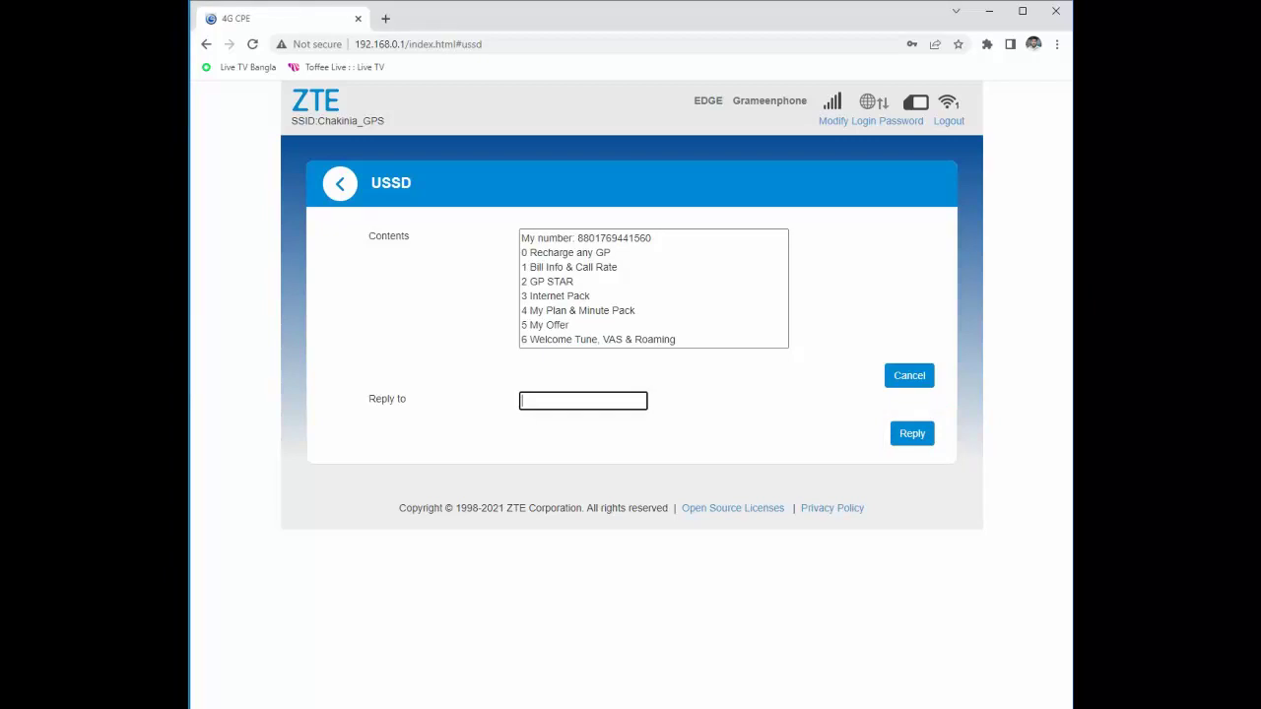
type("3")
key("Return")
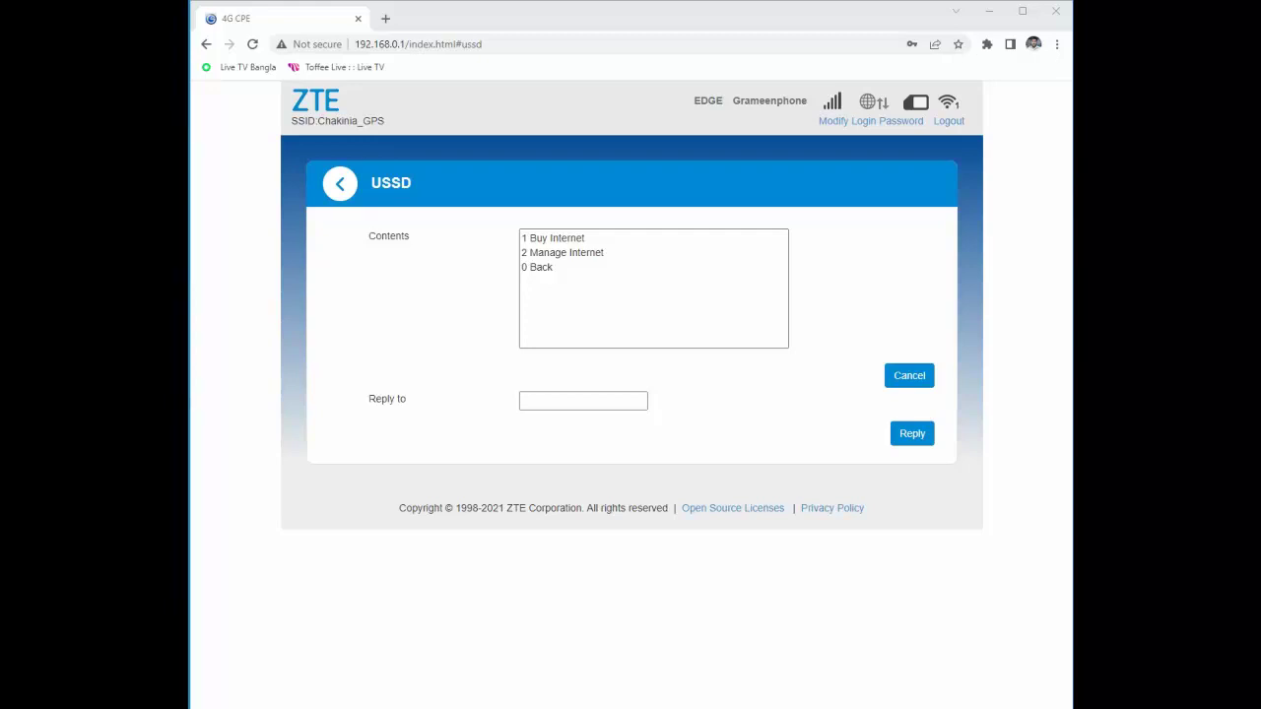
Reply 1 to the Internet Pack menu to choose Buy Internet.
left_click_drag(507, 223, 615, 248)
left_click(583, 400)
type("1")
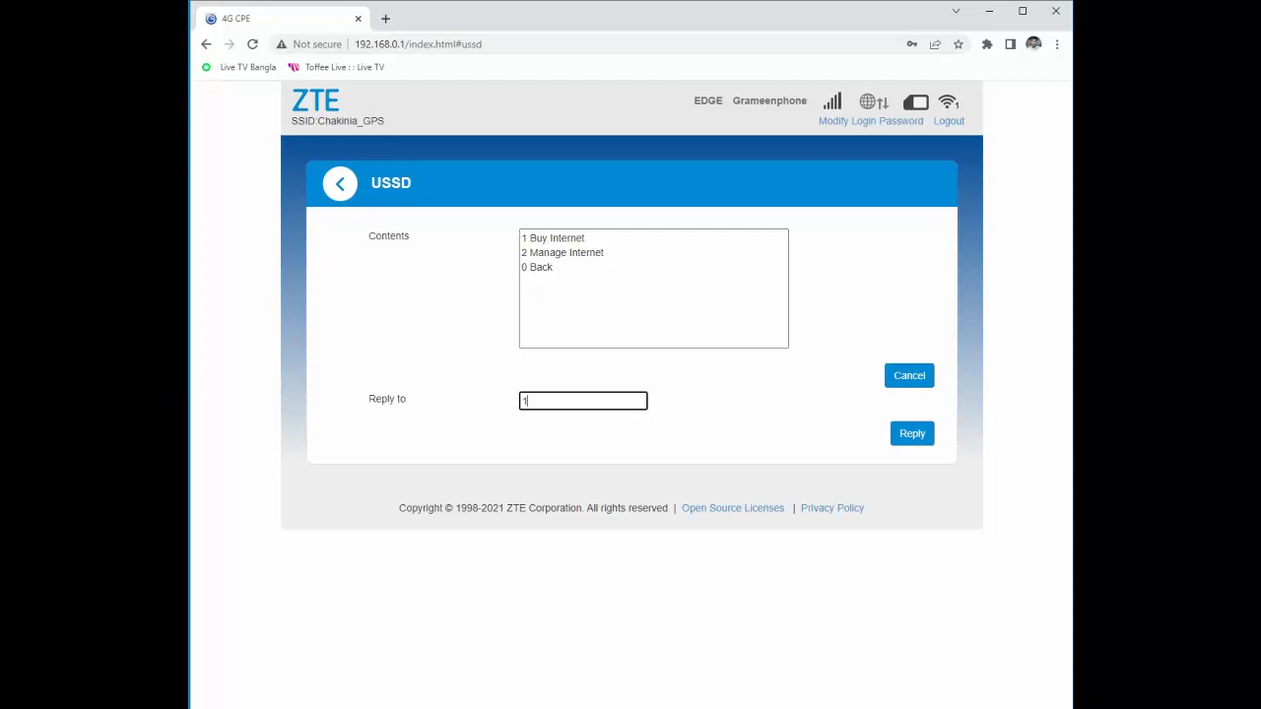
left_click(912, 434)
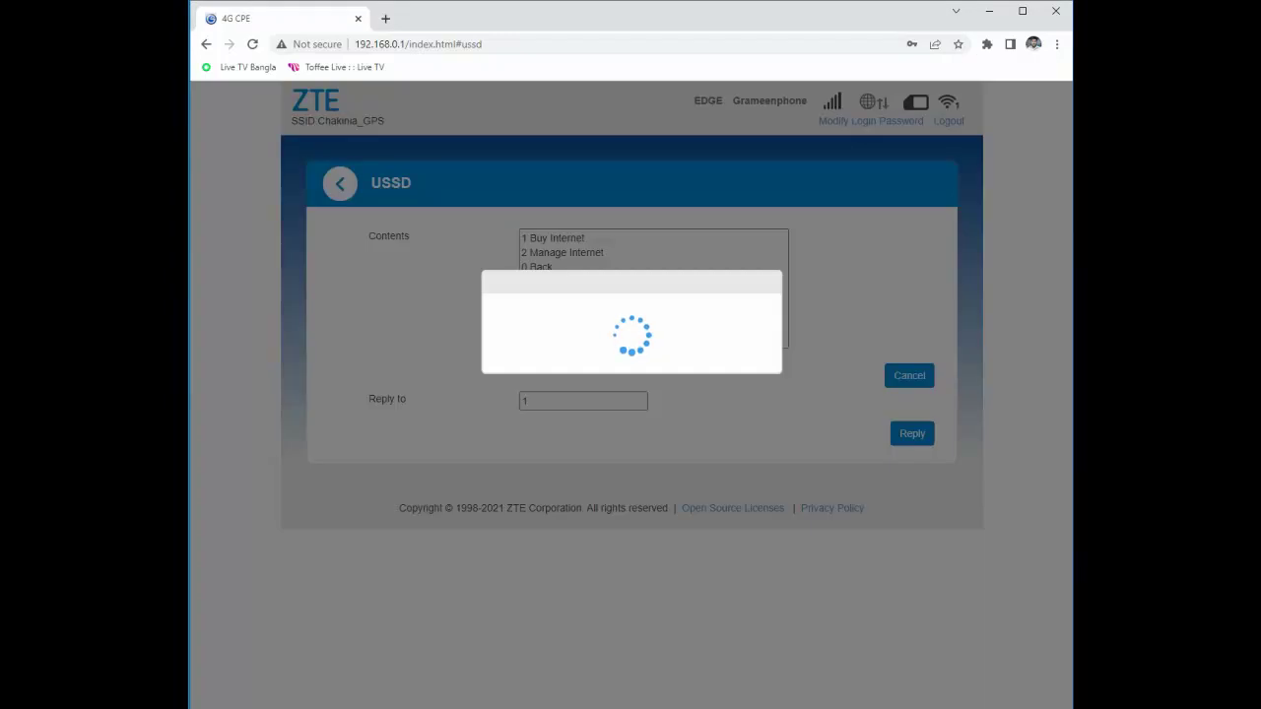